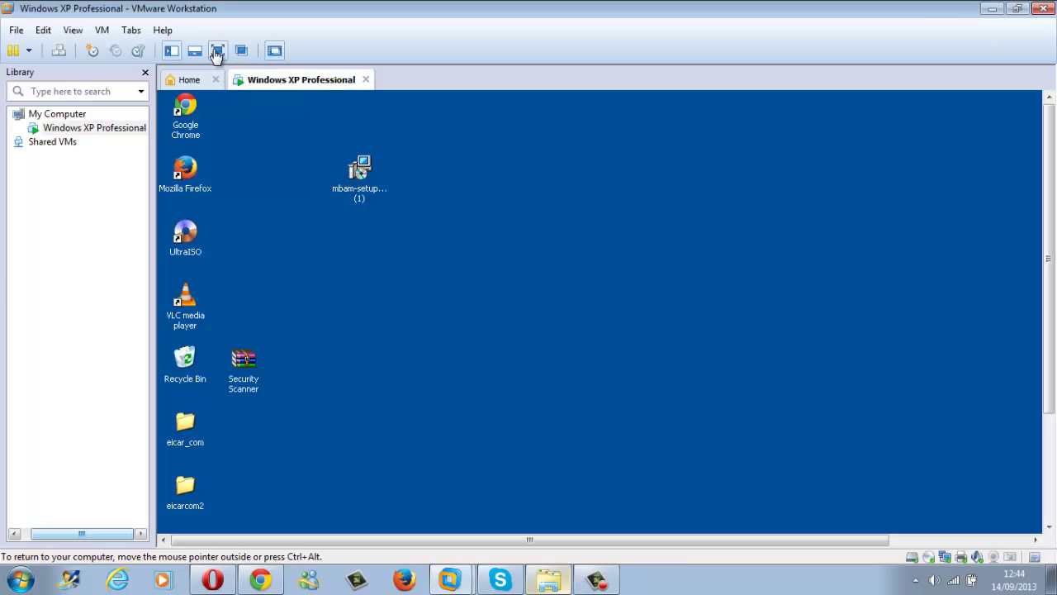
Step: Switch the Windows XP virtual machine to full screen and clear the desktop selection
left_click(218, 50)
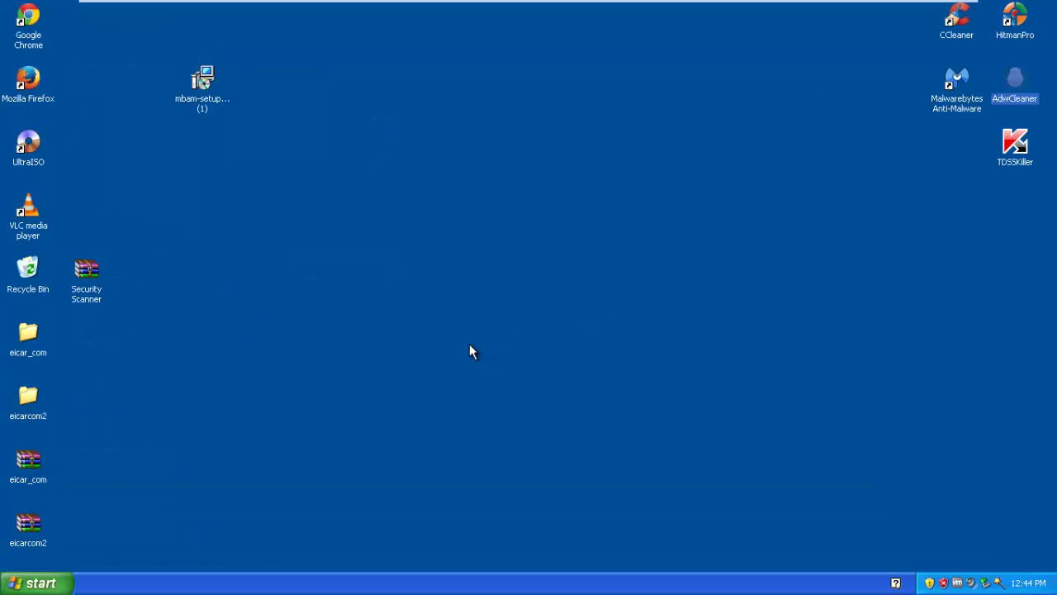
left_click(471, 316)
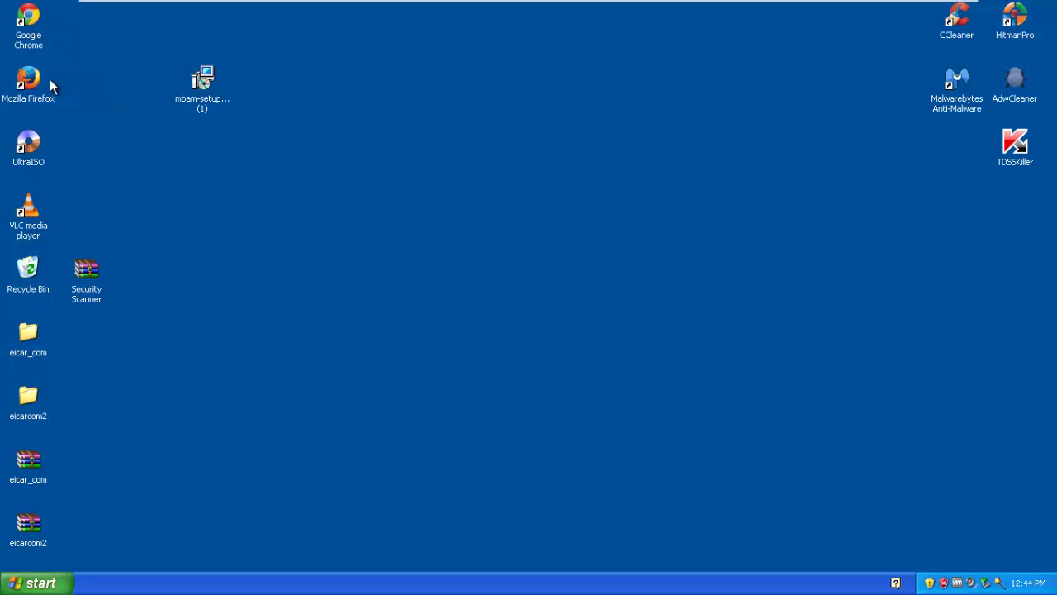
Step: Launch Chrome, Google 'kaspersky tdds kiler', and scroll down to the Bleeping Computer result
double_click(27, 36)
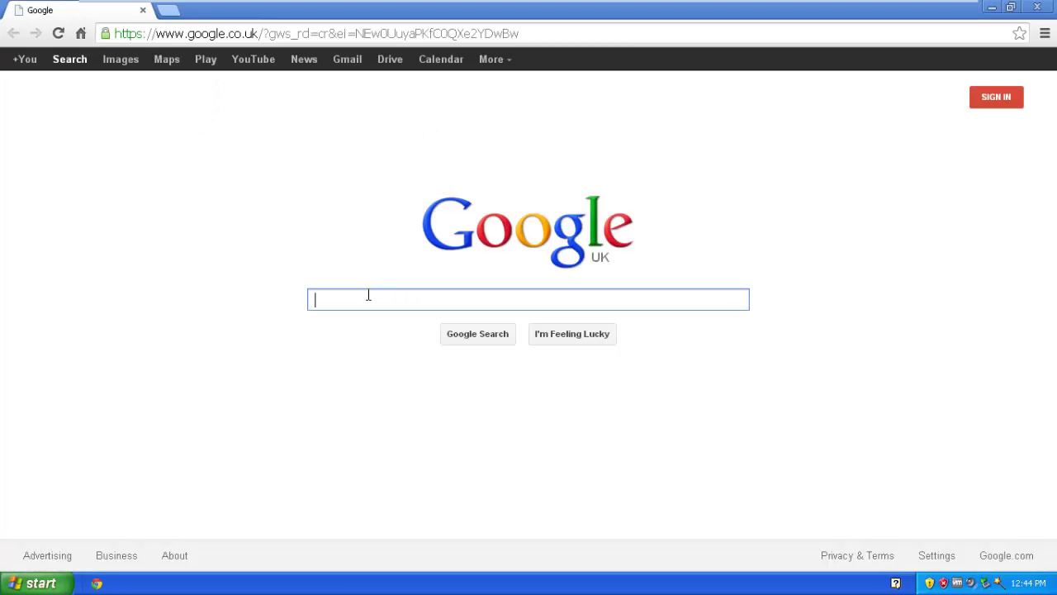
type("kaspersky")
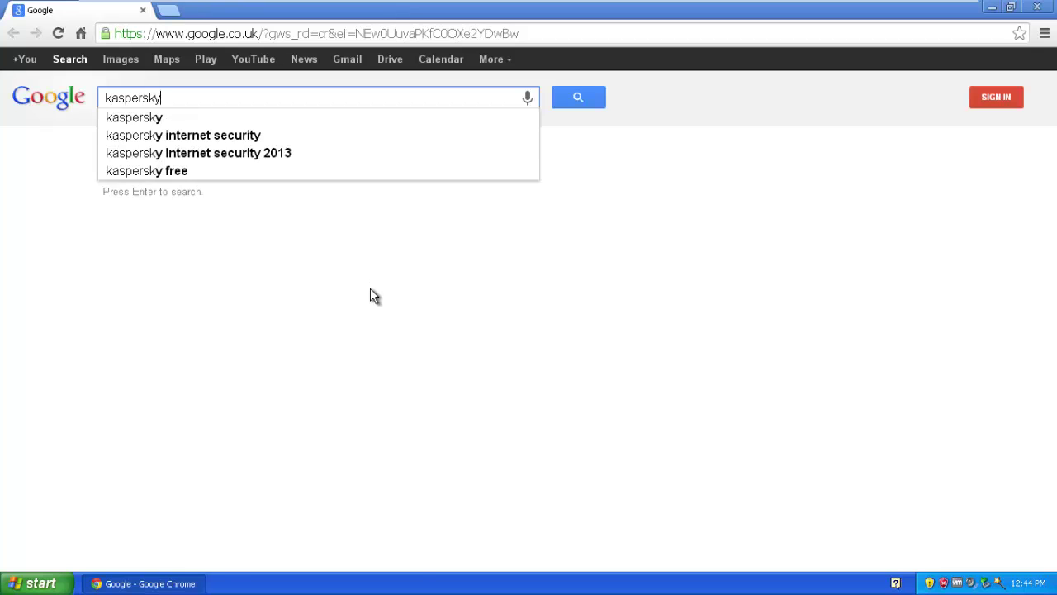
type(" tdd")
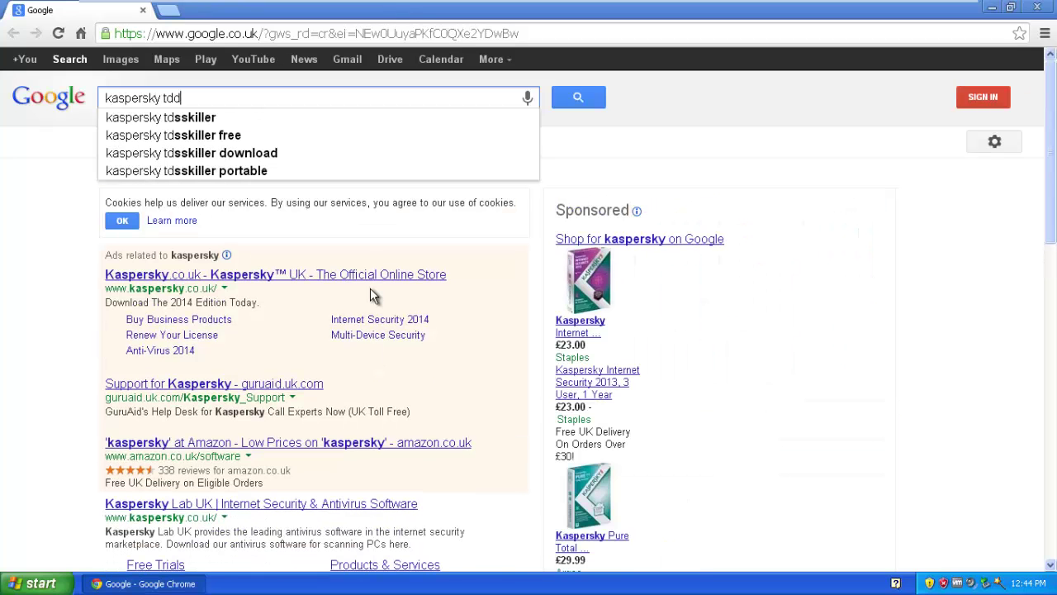
type("s kiler")
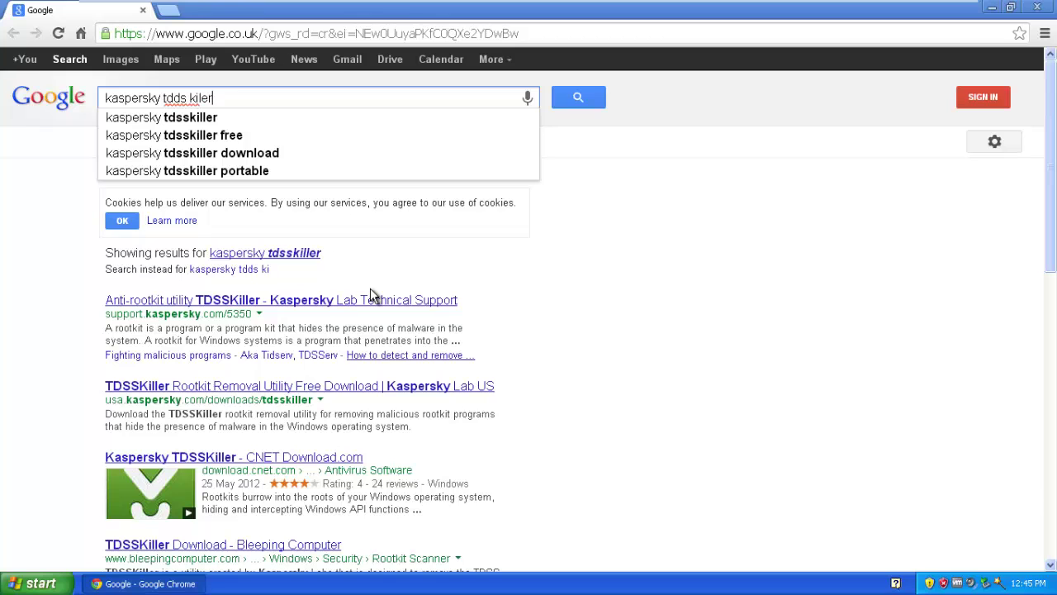
key("Return")
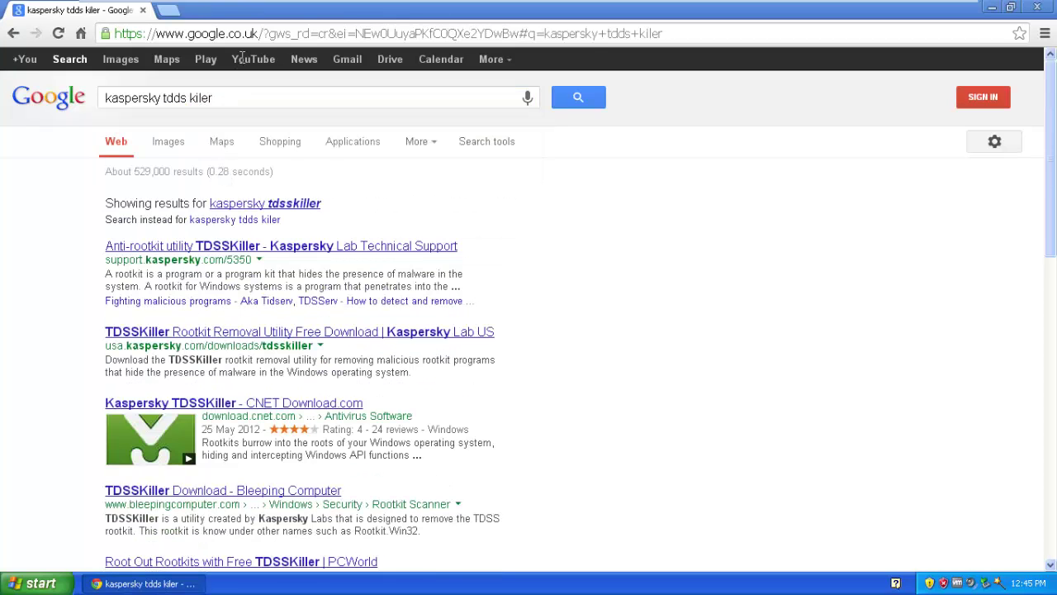
scroll(261, 322, "down", 1)
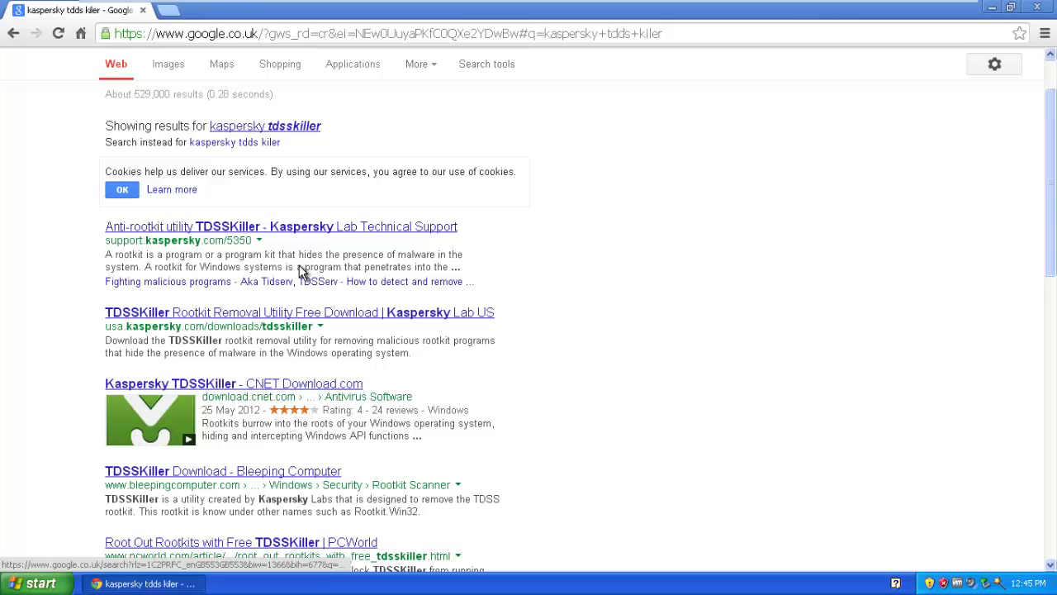
scroll(288, 372, "down", 1)
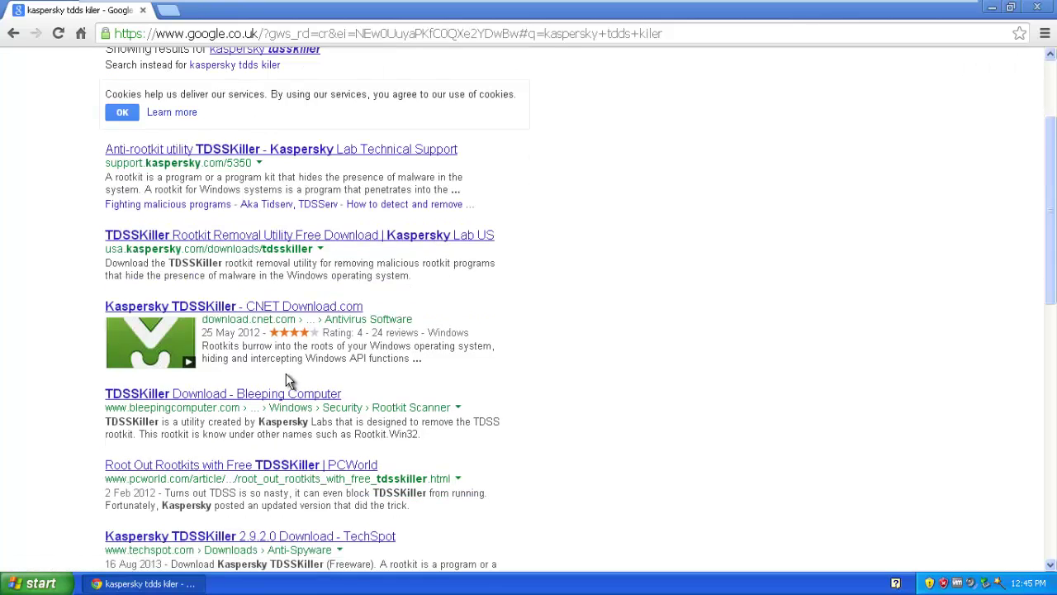
scroll(297, 421, "down", 1)
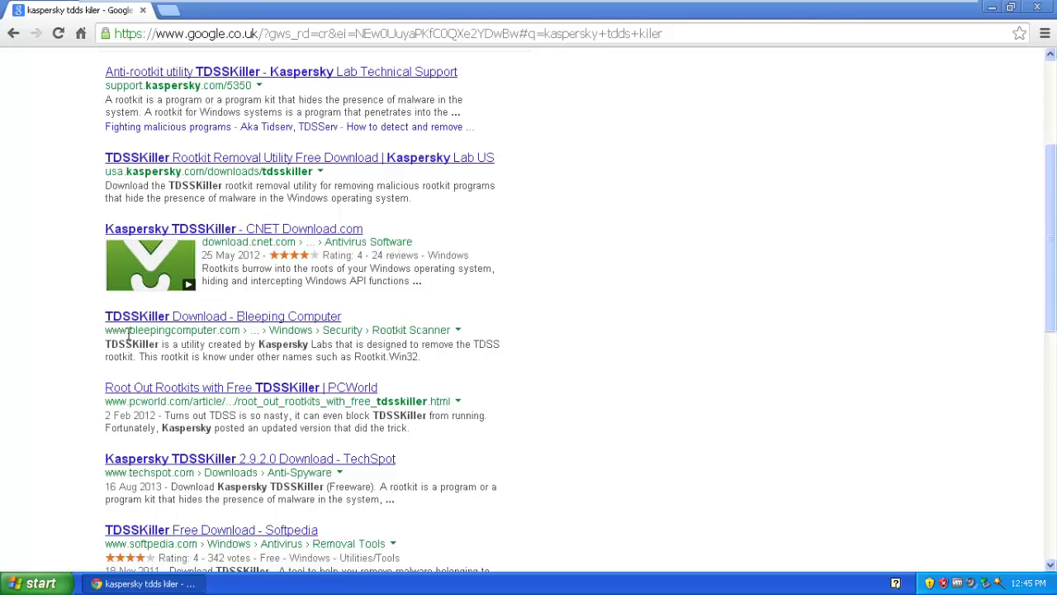
left_click_drag(116, 330, 175, 329)
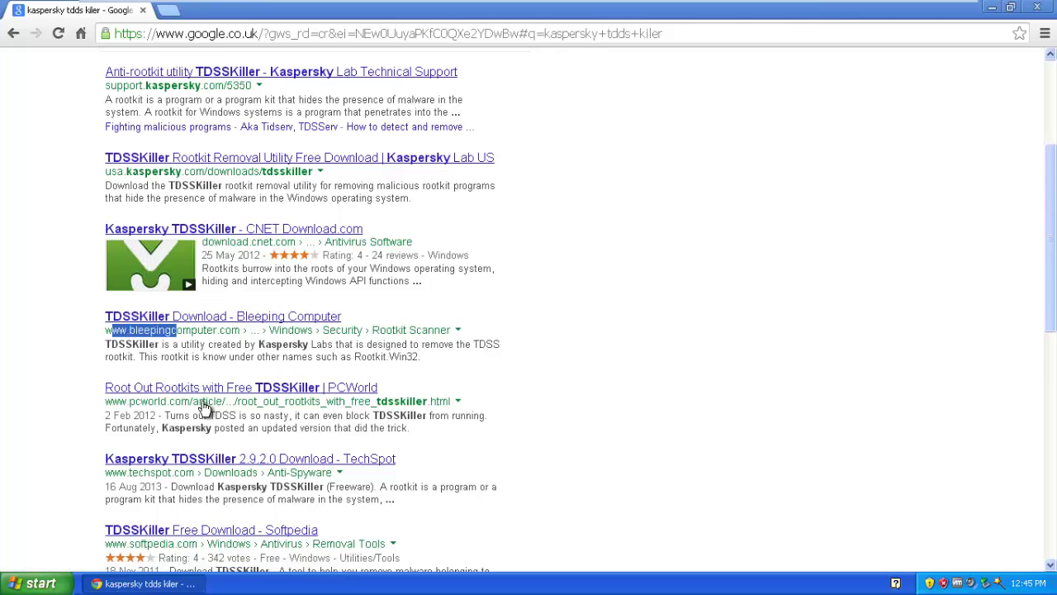
Step: Open Bleeping Computer's TDSSKiller page and choose Download Now EXE Version
left_click(256, 317)
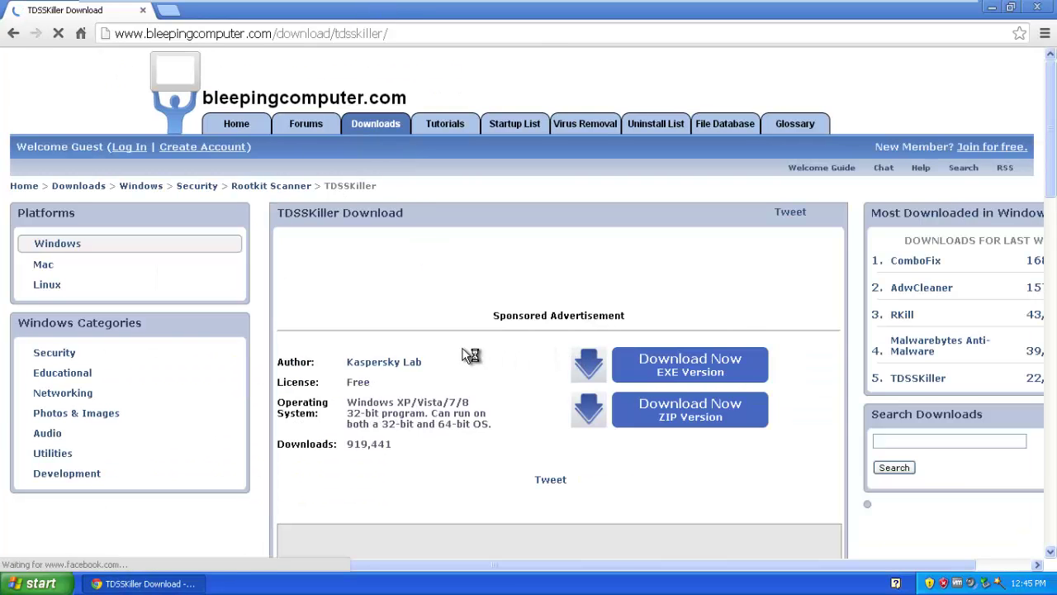
scroll(723, 177, "down", 2)
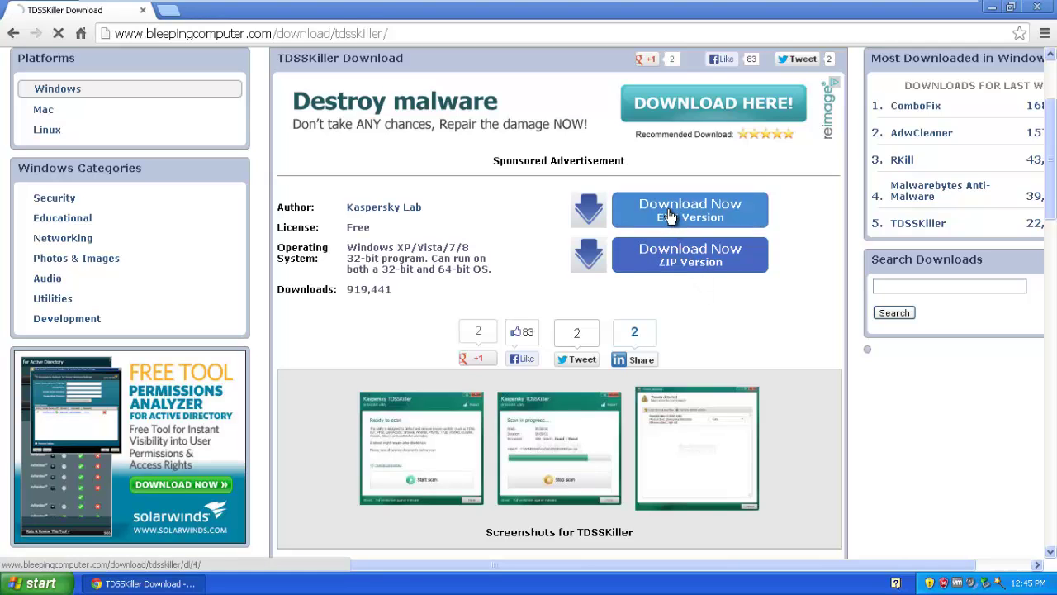
left_click(660, 262)
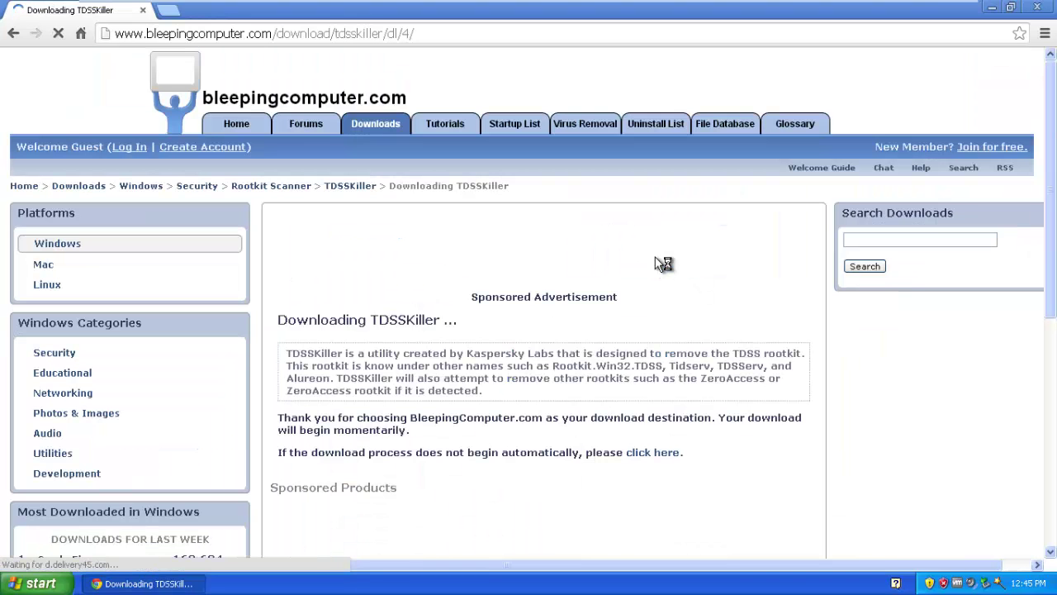
scroll(659, 262, "down", 1)
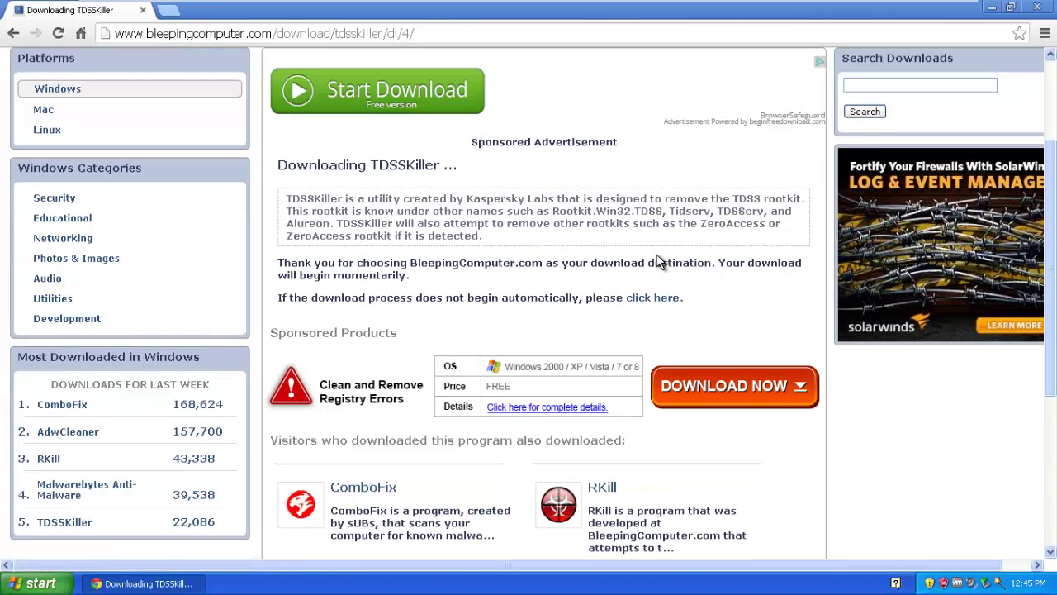
Step: Force the tdsskiller.exe download to start using the 'click here' link
left_click(652, 297)
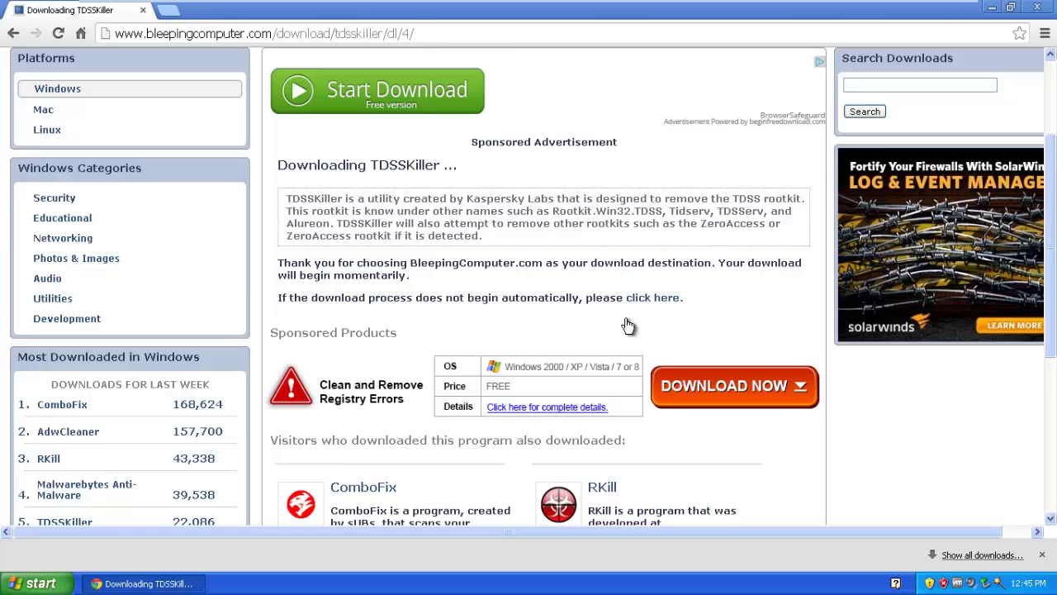
scroll(626, 322, "down", 1)
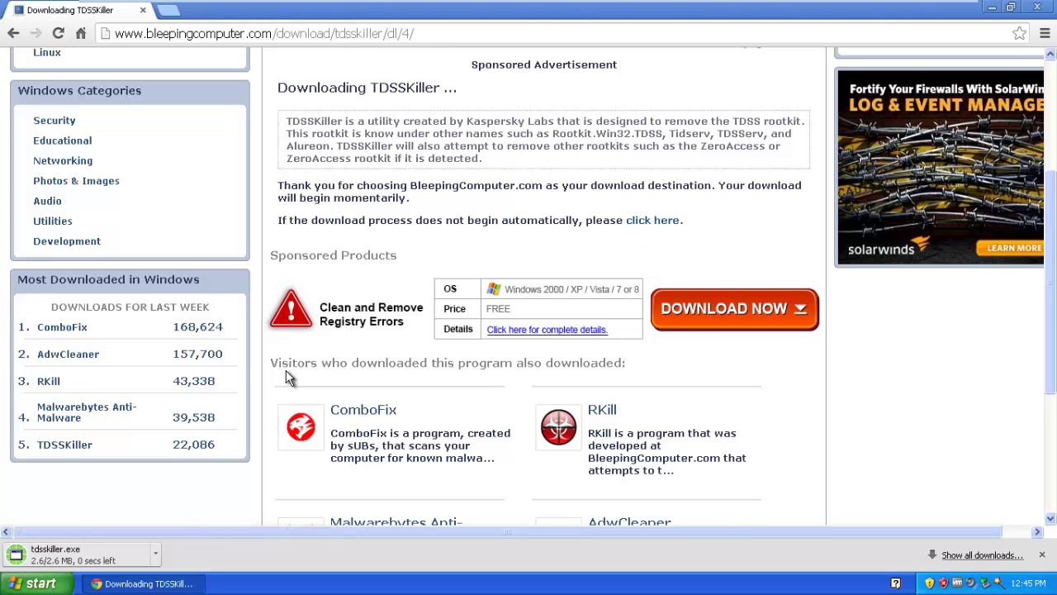
scroll(287, 370, "up", 1)
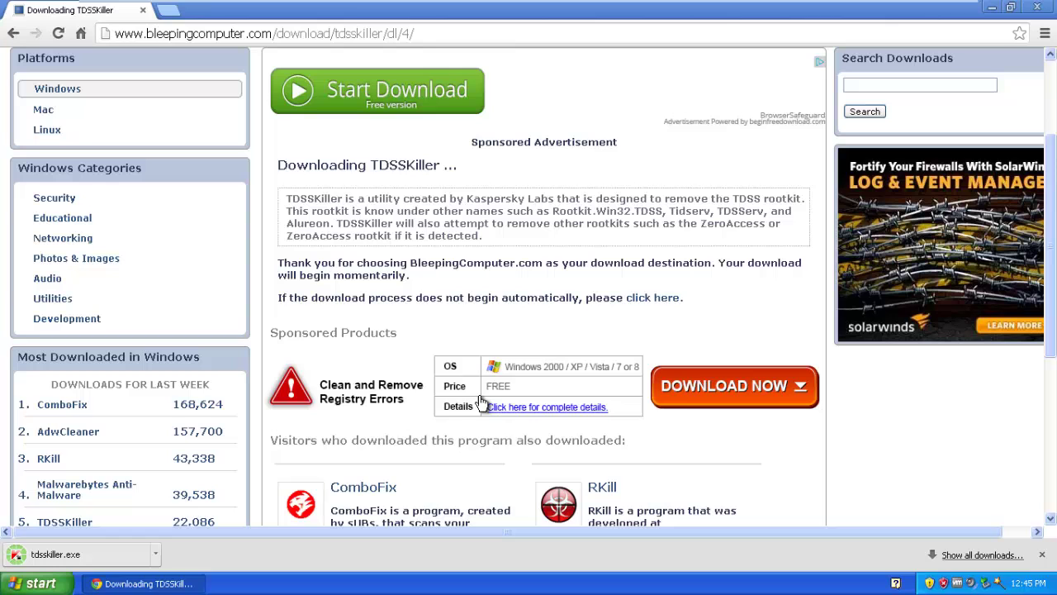
scroll(462, 409, "down", 2)
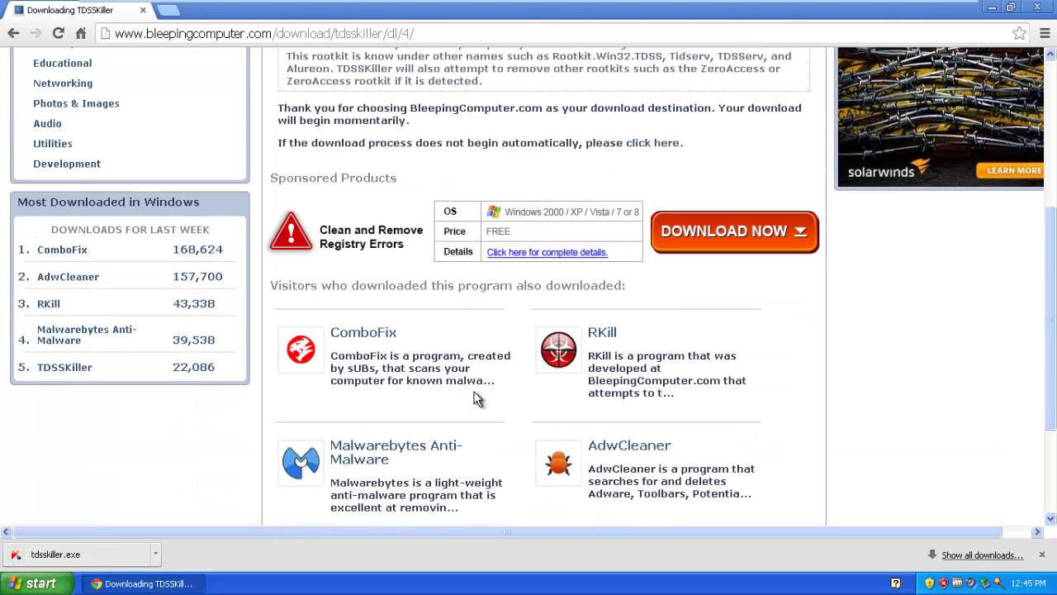
scroll(477, 399, "up", 1)
scroll(476, 398, "up", 1)
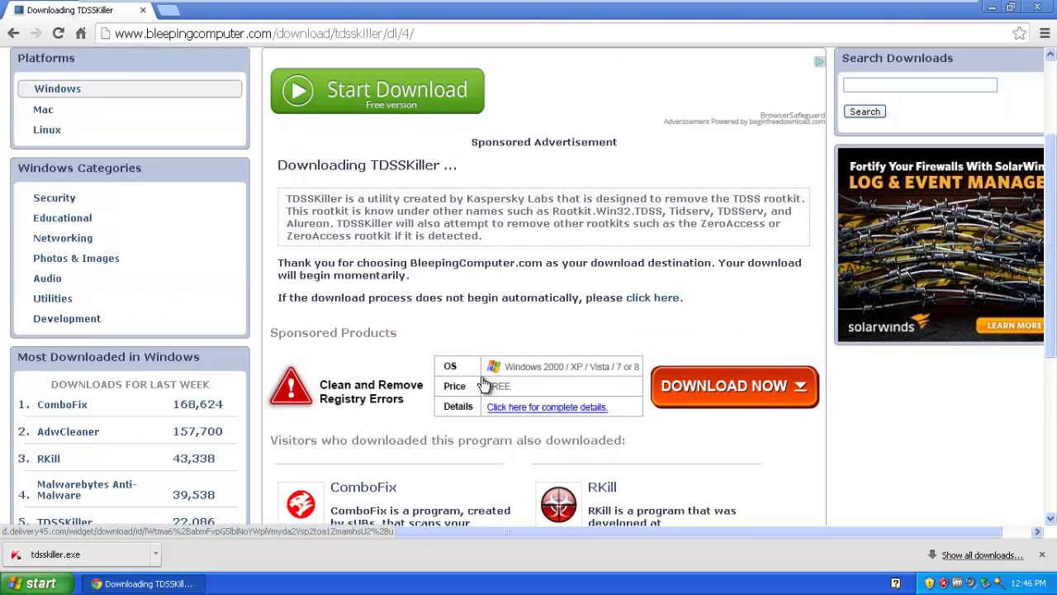
scroll(280, 483, "down", 1)
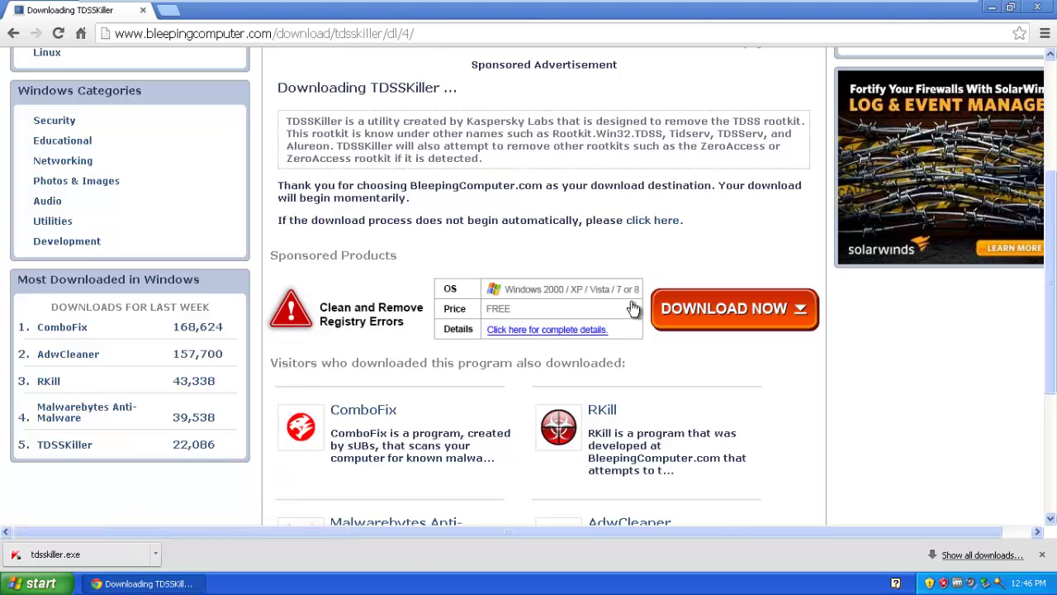
scroll(236, 394, "up", 2)
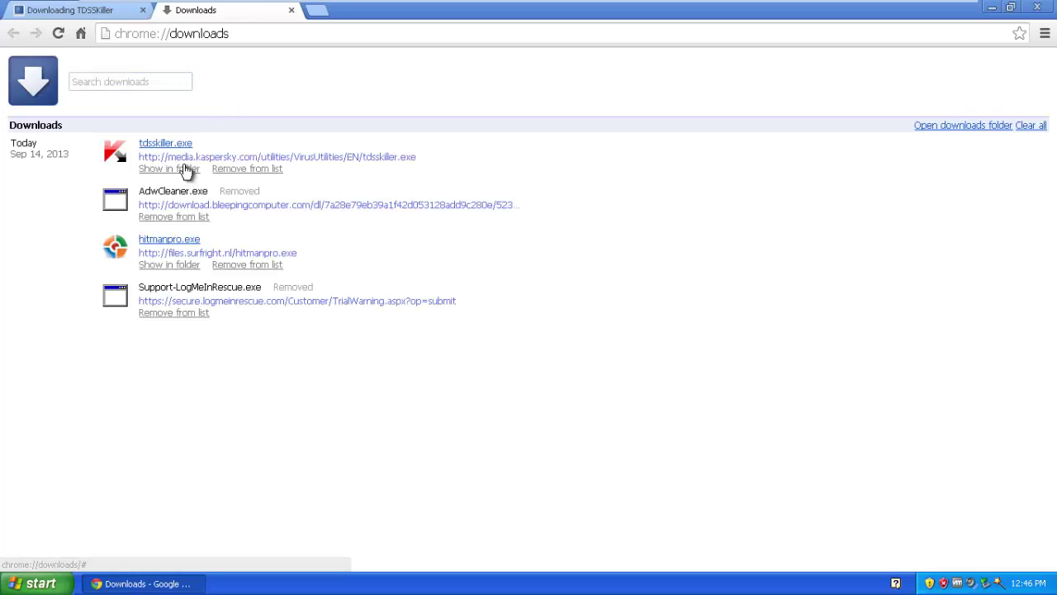
Step: Run tdsskiller from the Downloads folder, allow the security warning, then close the folder window
left_click(184, 170)
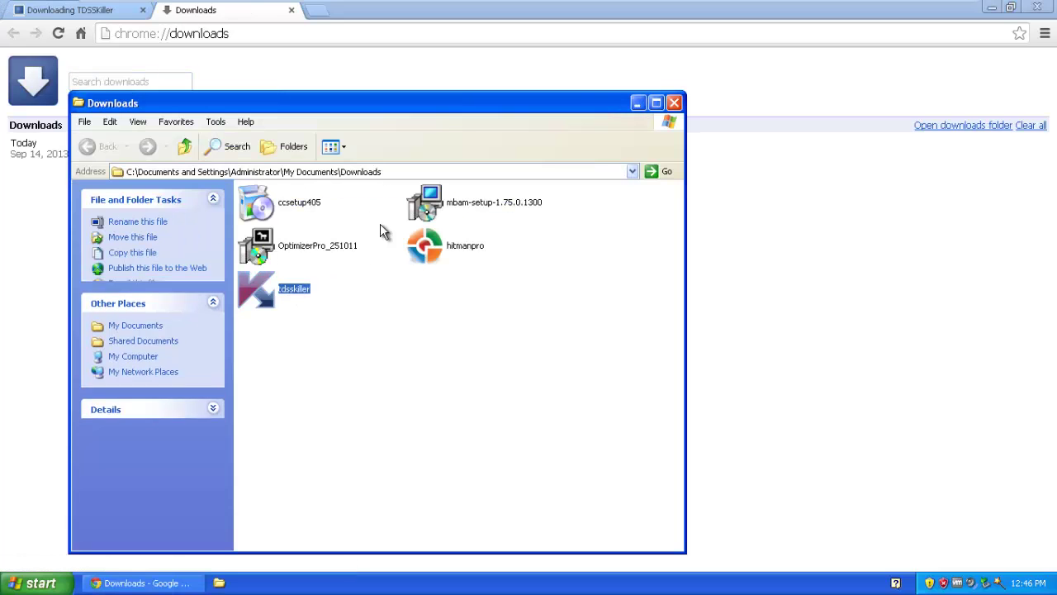
double_click(281, 297)
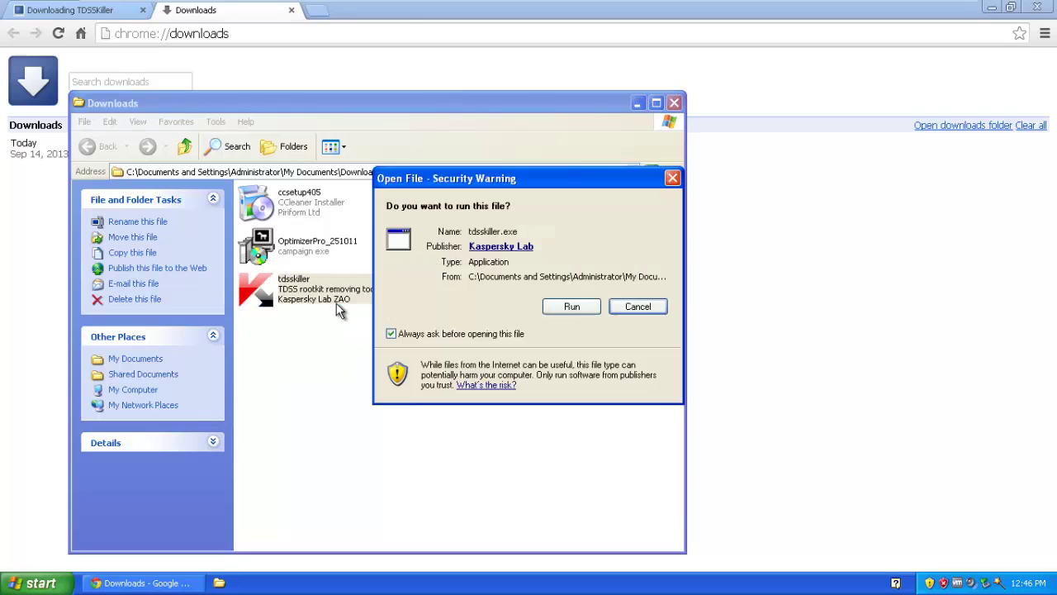
left_click(577, 309)
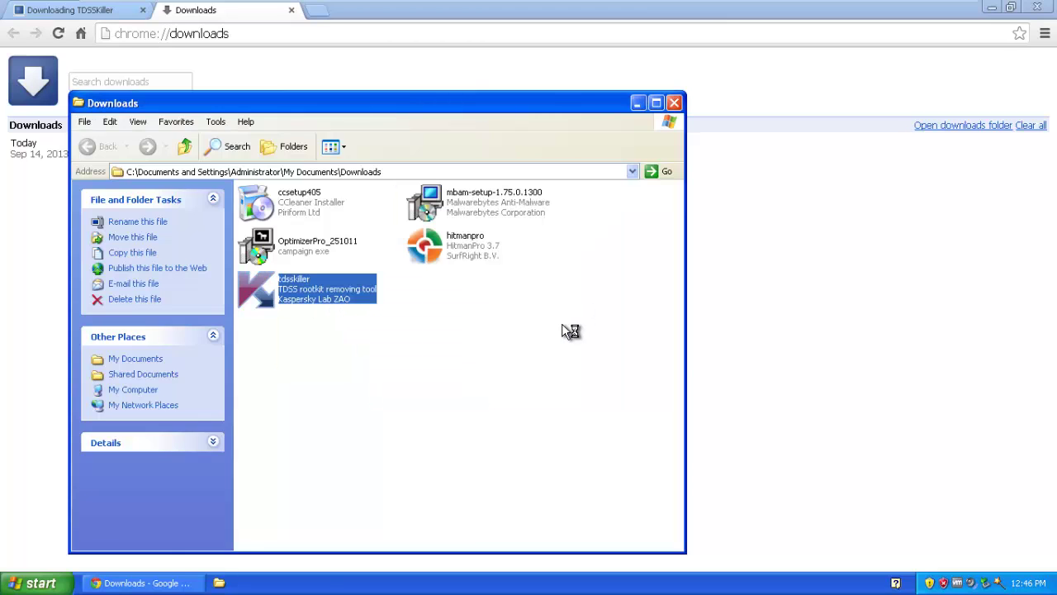
left_click(675, 104)
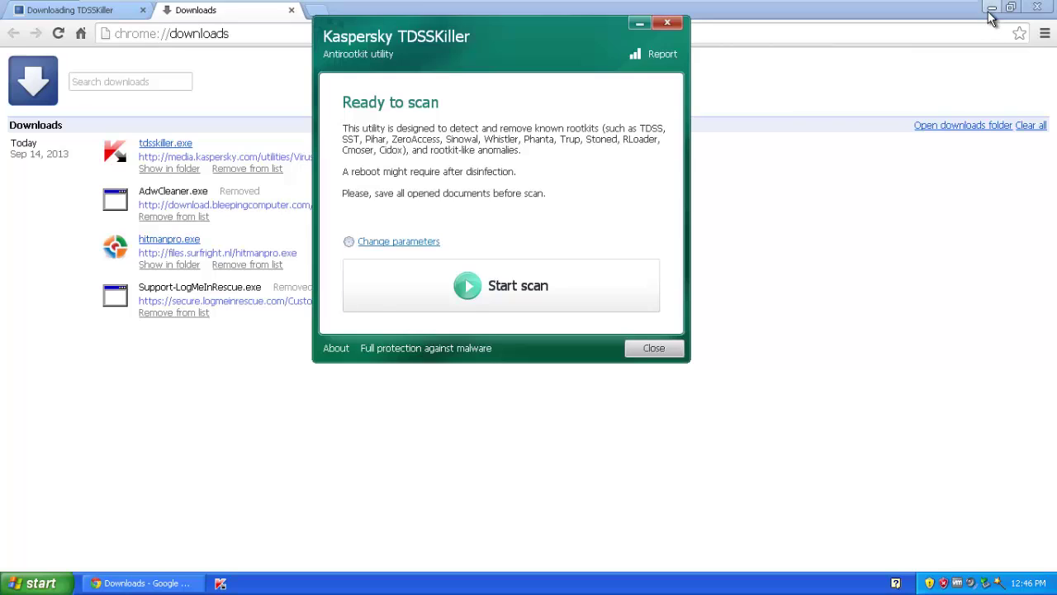
left_click(992, 9)
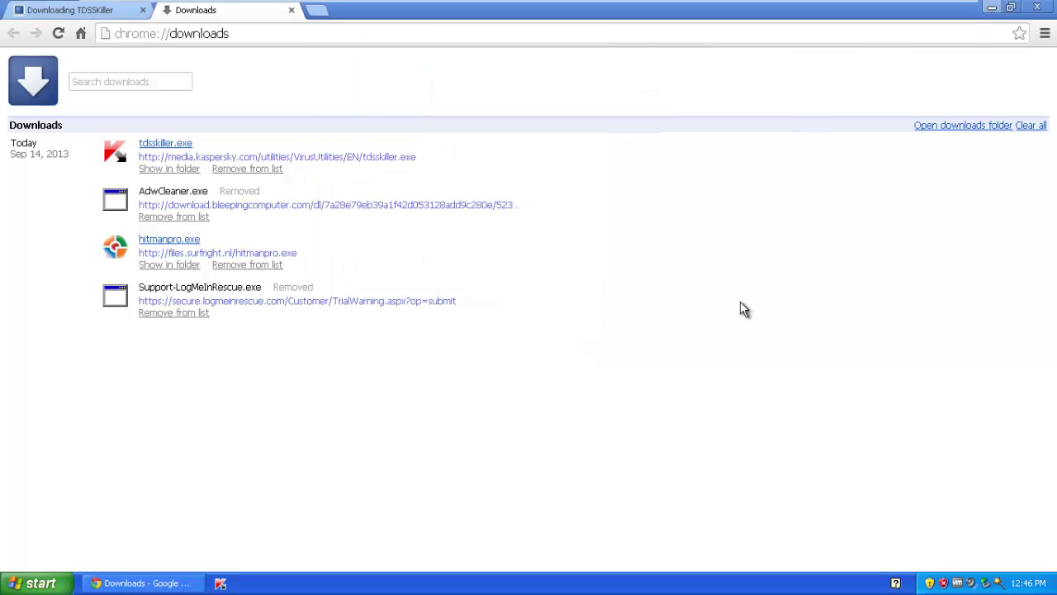
Step: Close Chrome and confirm TDSSKiller's default scan parameters unchanged in Settings
left_click(988, 8)
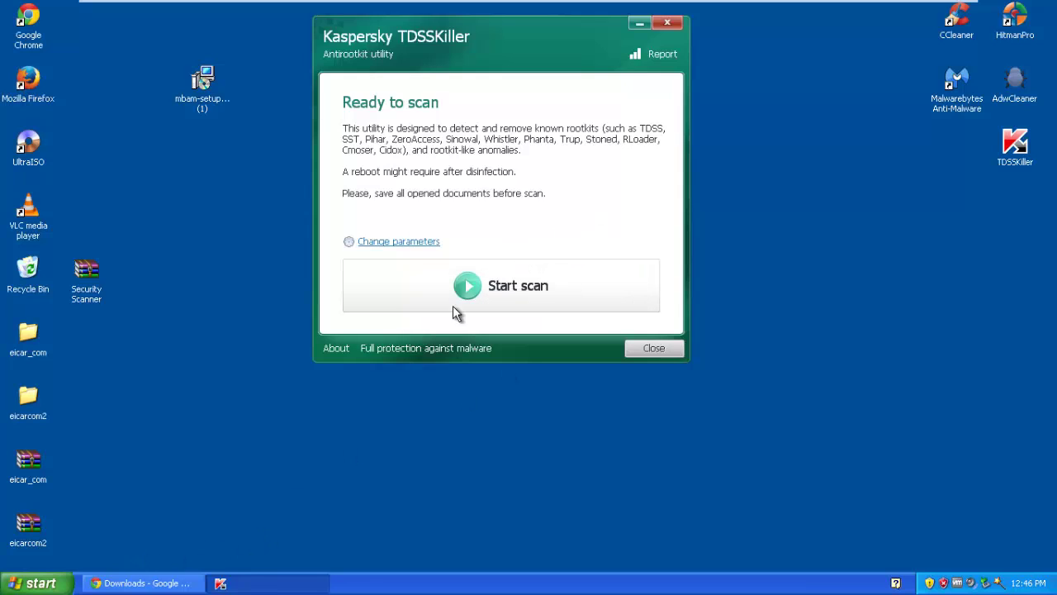
right_click(188, 583)
left_click(180, 576)
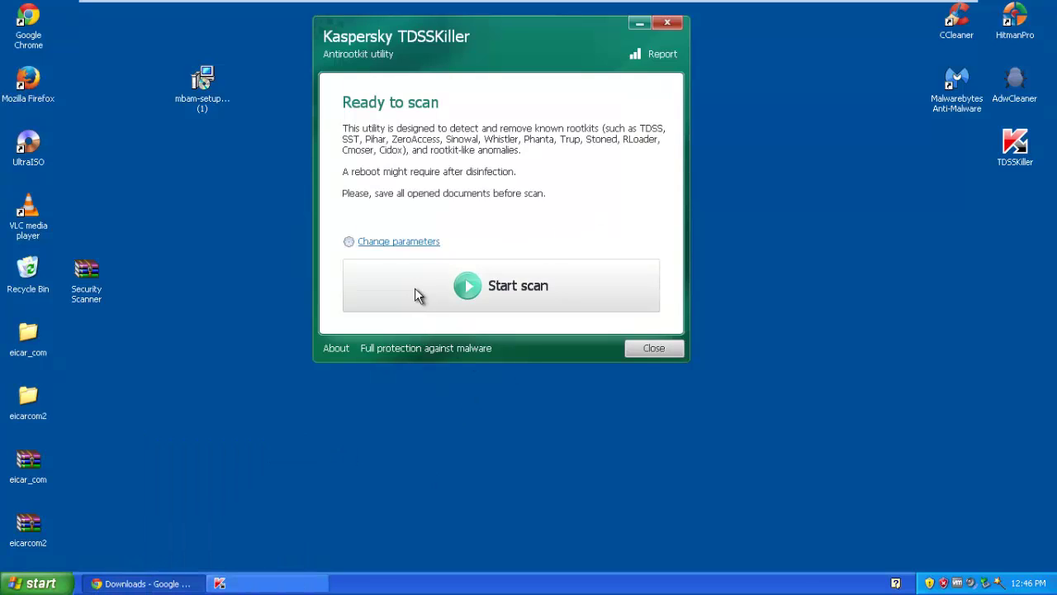
left_click(373, 243)
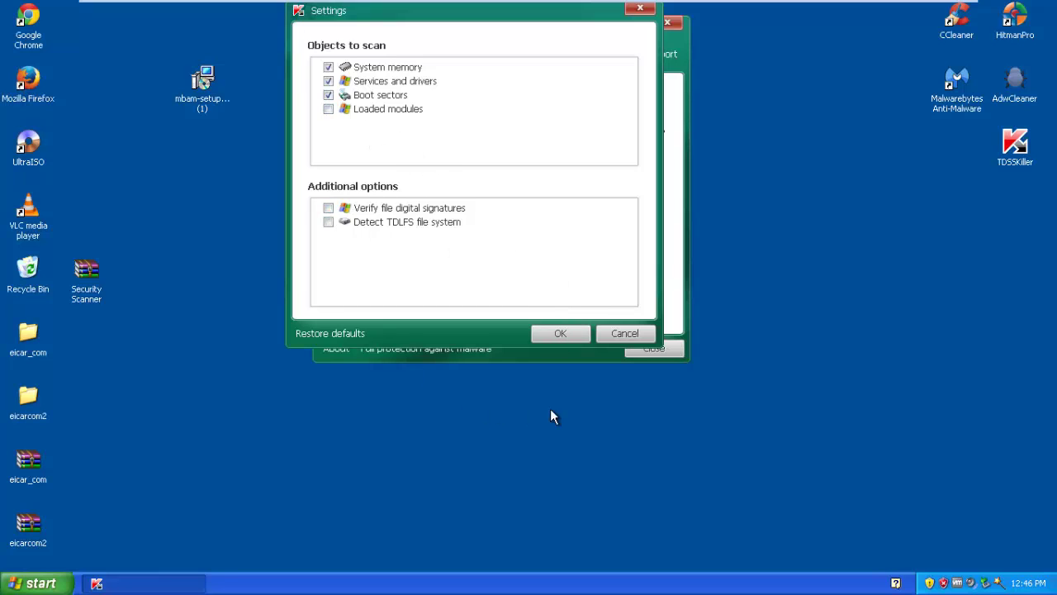
left_click(566, 335)
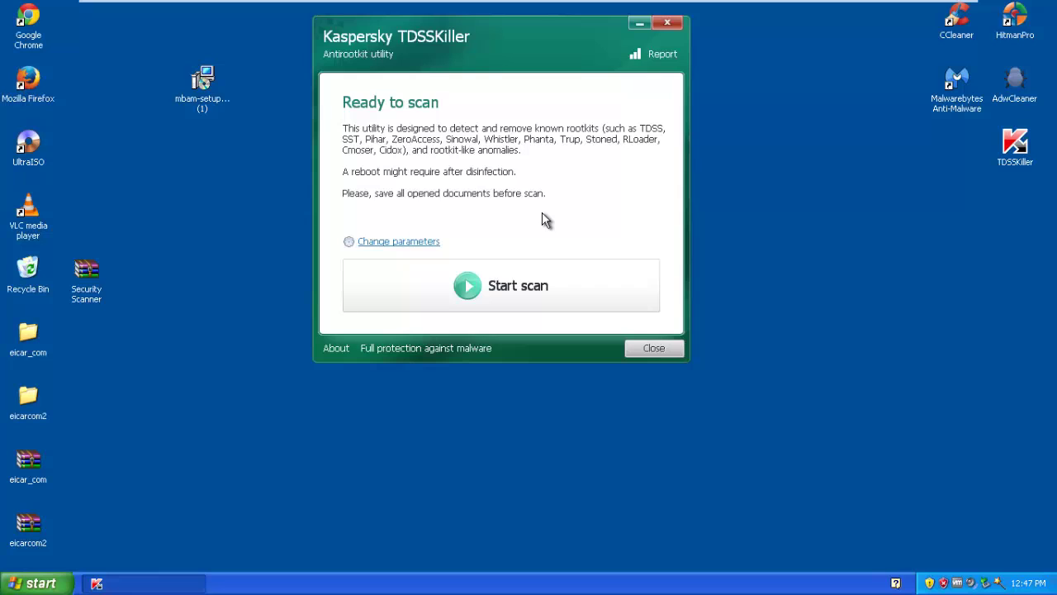
Step: Run the TDSSKiller scan and review its report: 284 objects processed, no threats found
left_click(502, 283)
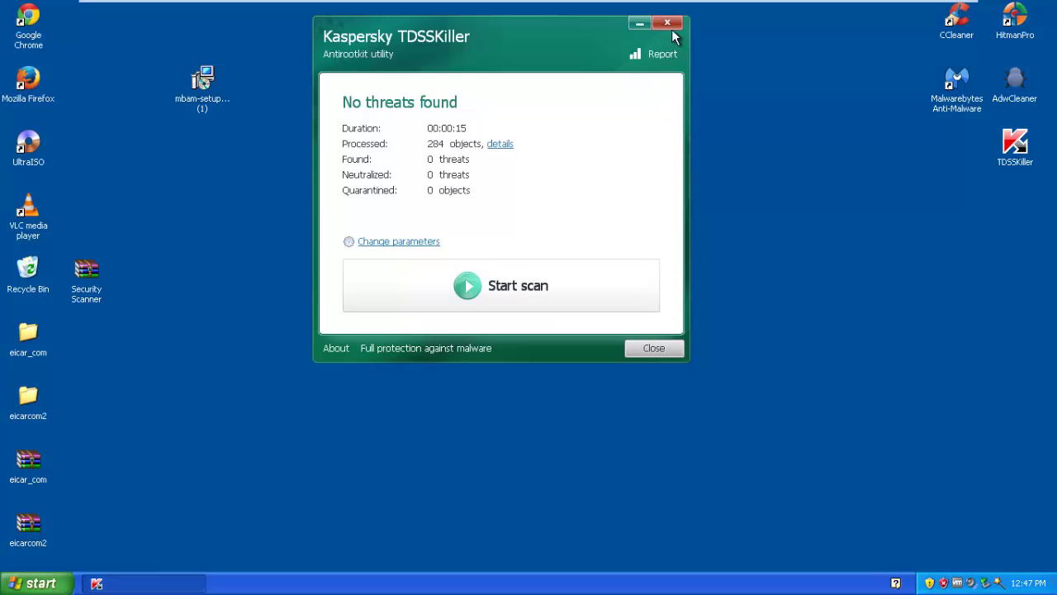
left_click(655, 56)
left_click_drag(588, 83, 613, 477)
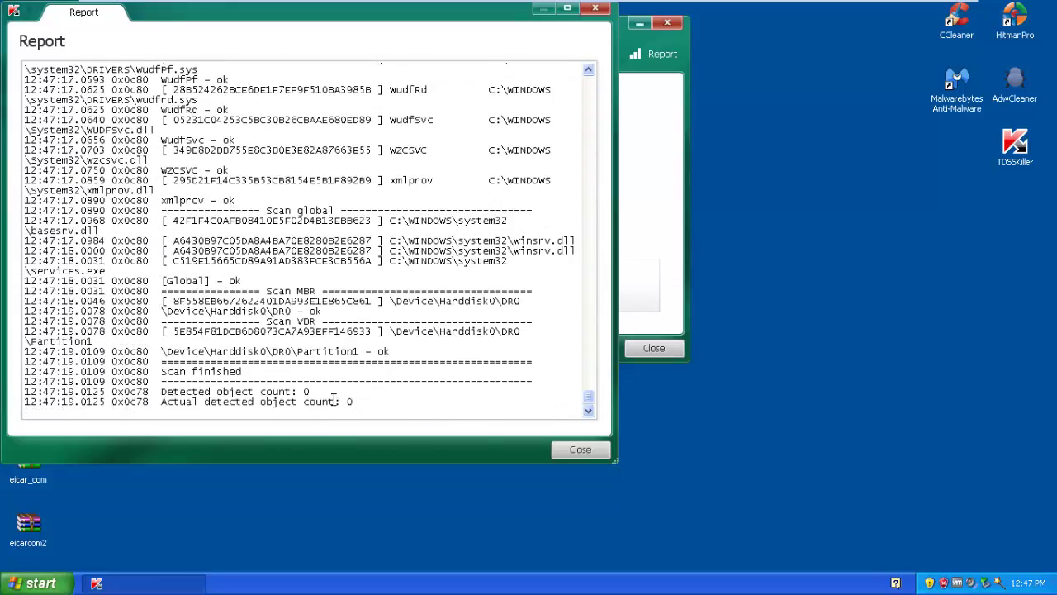
left_click_drag(334, 400, 255, 400)
left_click(595, 8)
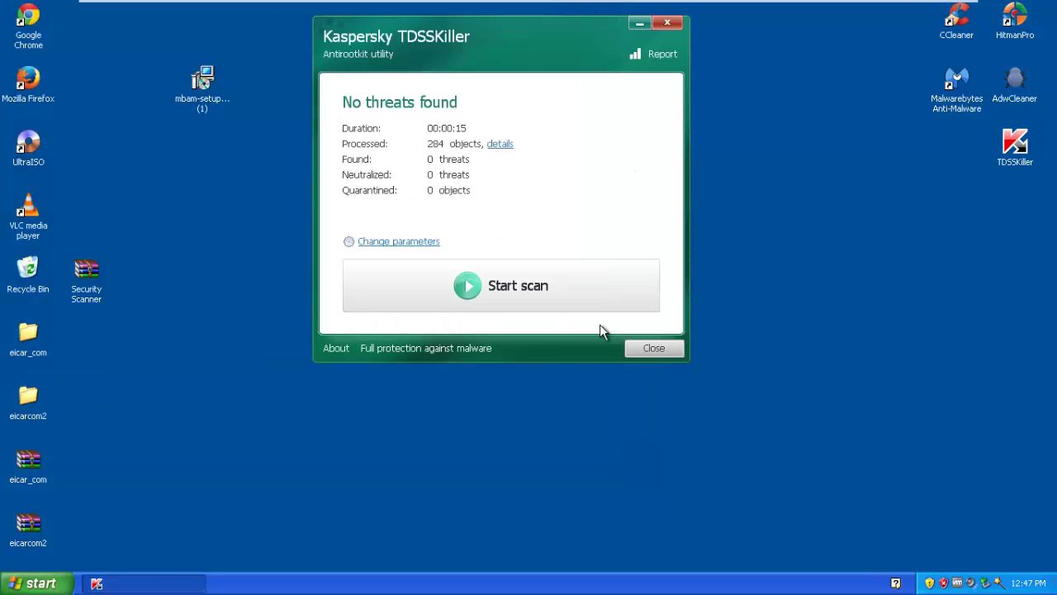
Step: Close TDSSKiller and reposition its desktop shortcut beside the other security tools
left_click(670, 20)
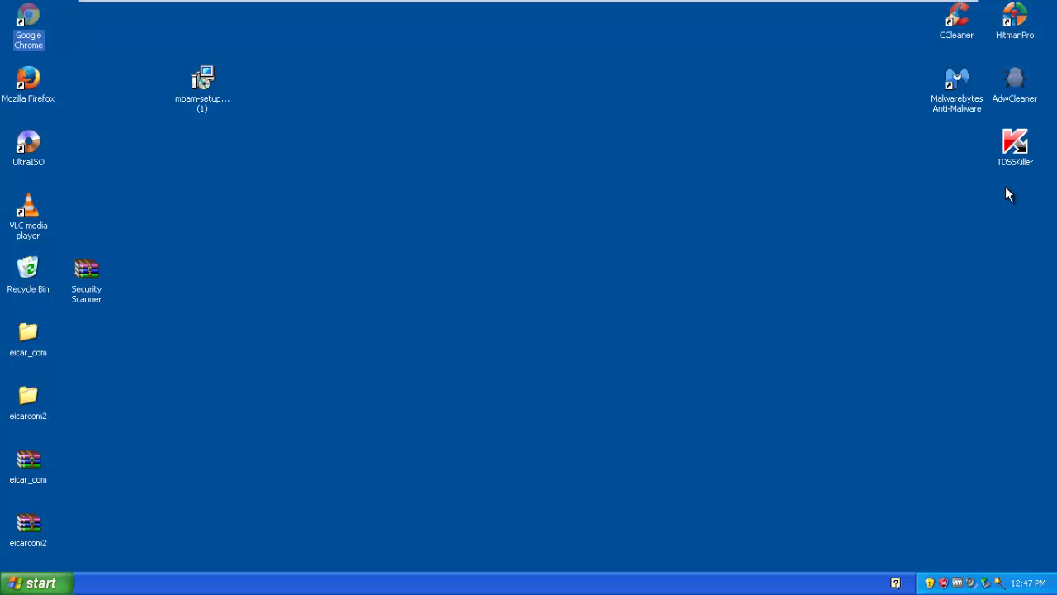
left_click(1015, 144)
left_click_drag(1015, 145, 780, 213)
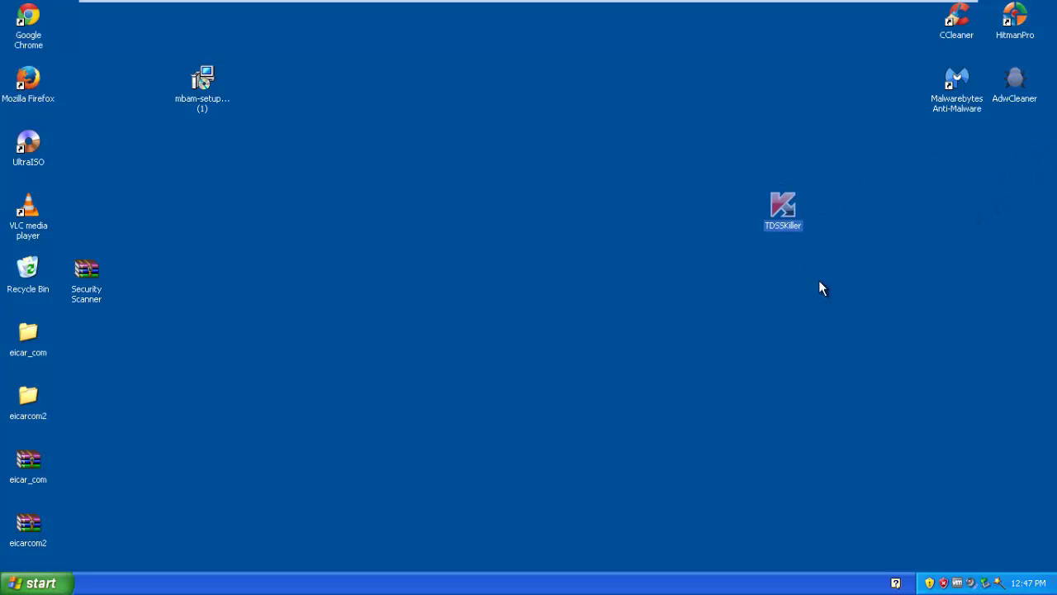
left_click(856, 283)
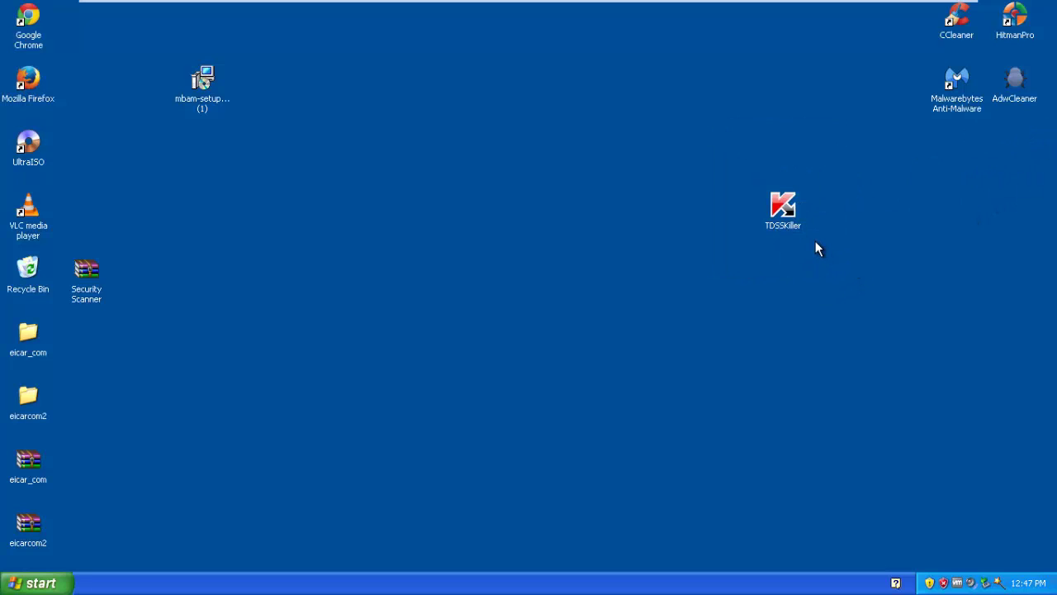
left_click_drag(780, 250, 1024, 140)
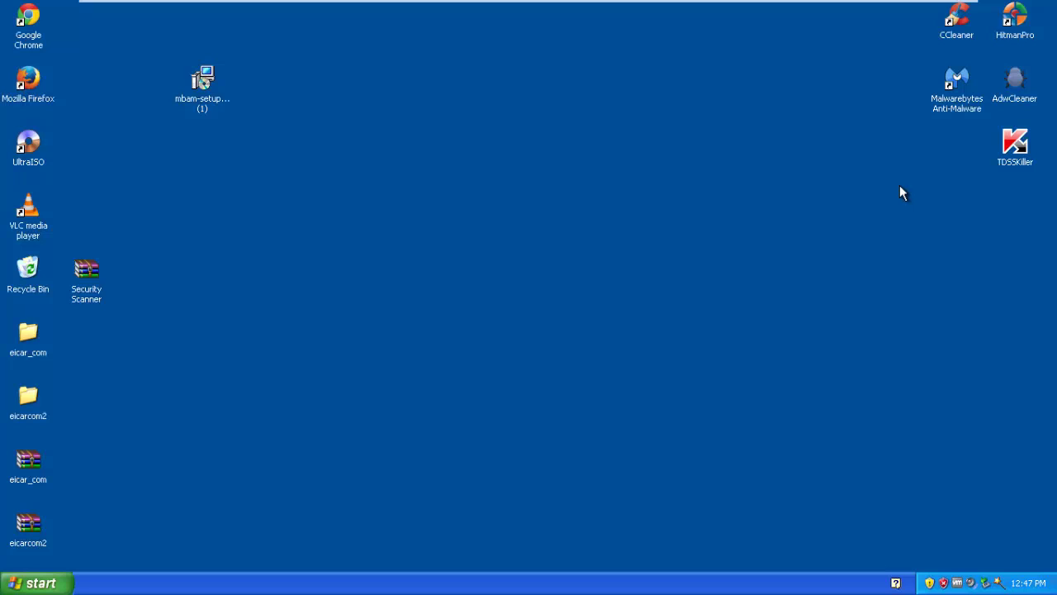
left_click_drag(975, 171, 1036, 119)
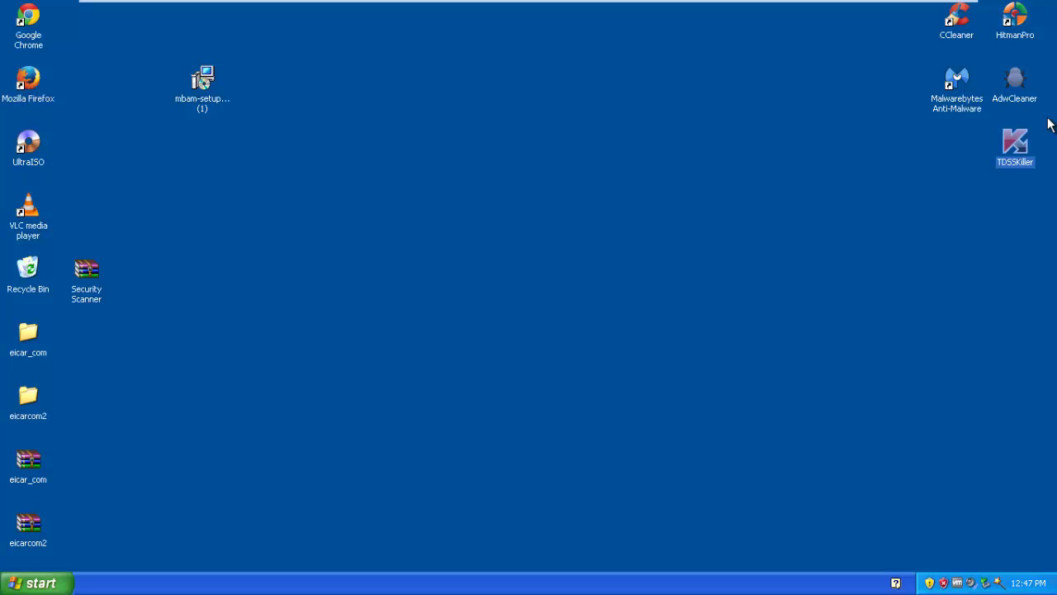
left_click(1051, 124)
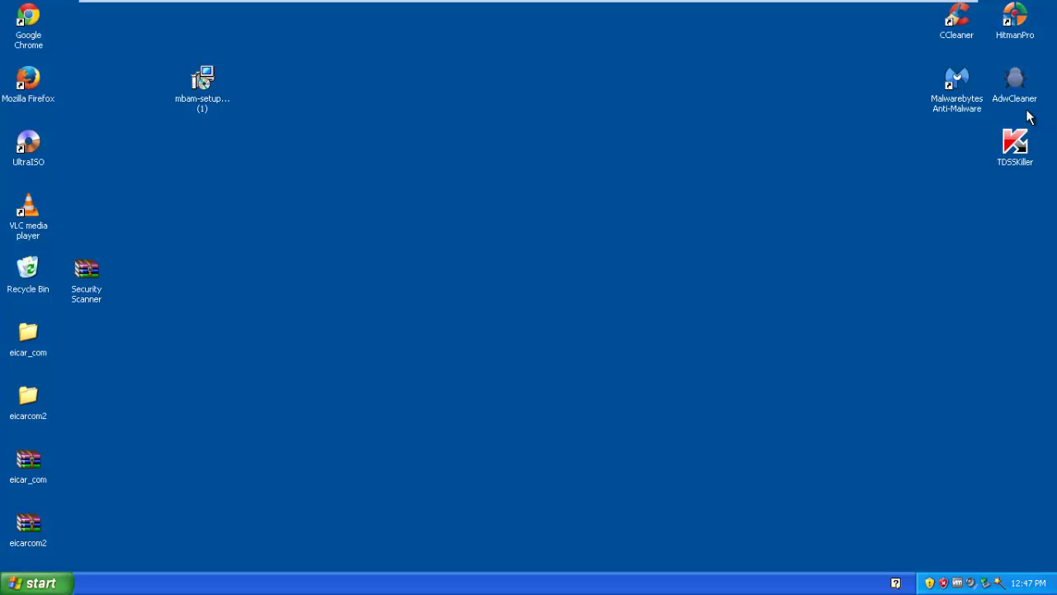
Step: Leave the VM's full-screen view and move Camtasia Recorder's panel off the folder's address bar
mouse_move(863, 5)
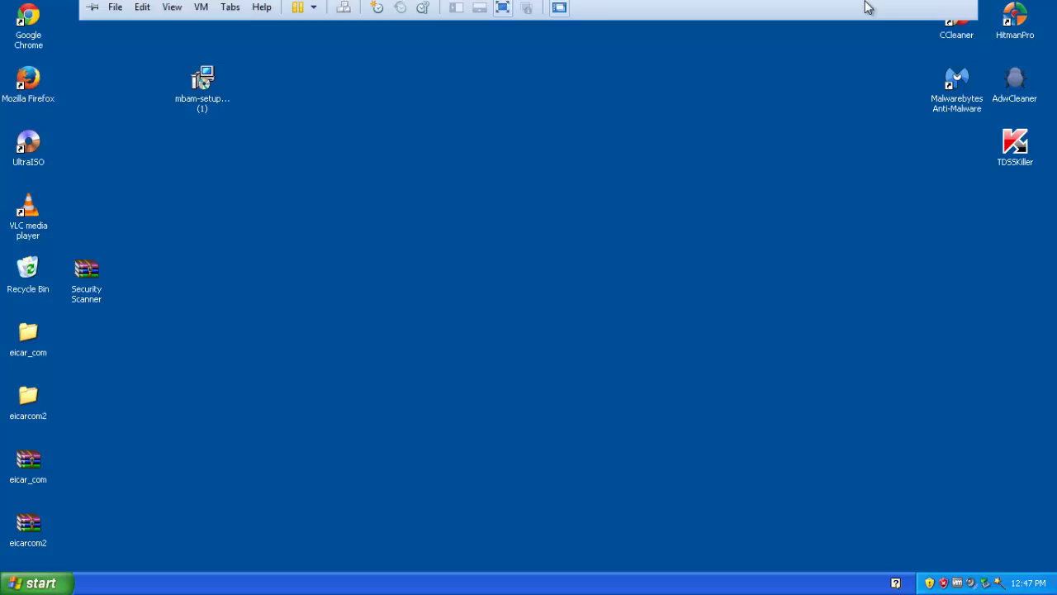
left_click(919, 14)
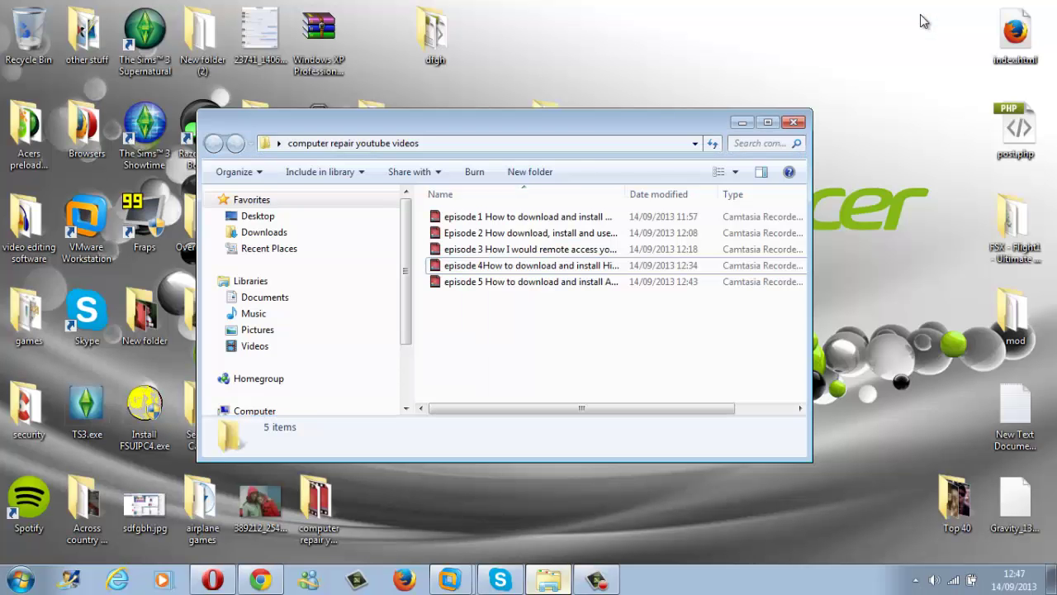
left_click(587, 581)
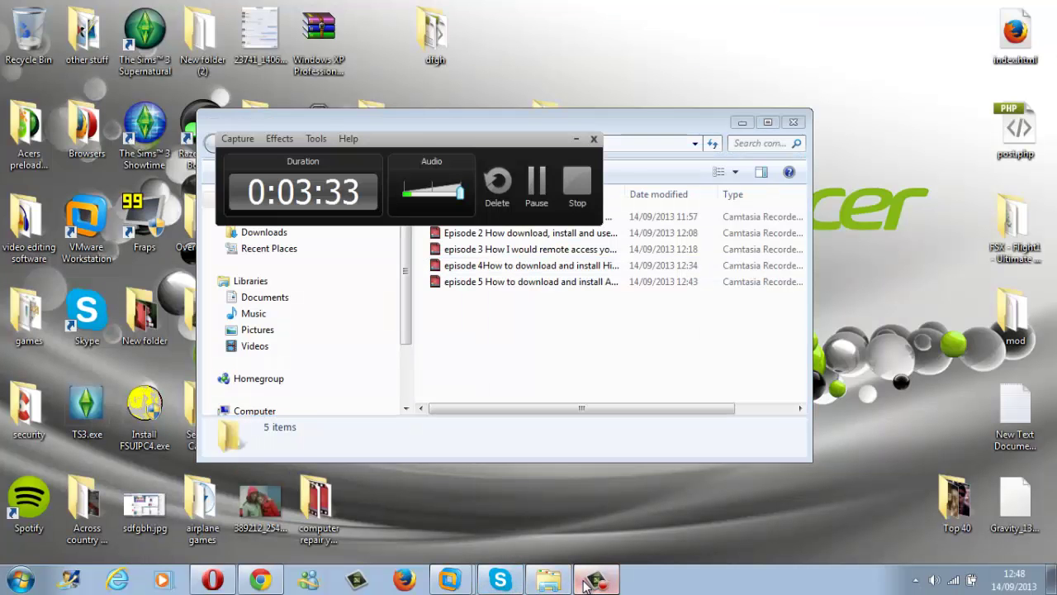
left_click_drag(541, 147, 637, 211)
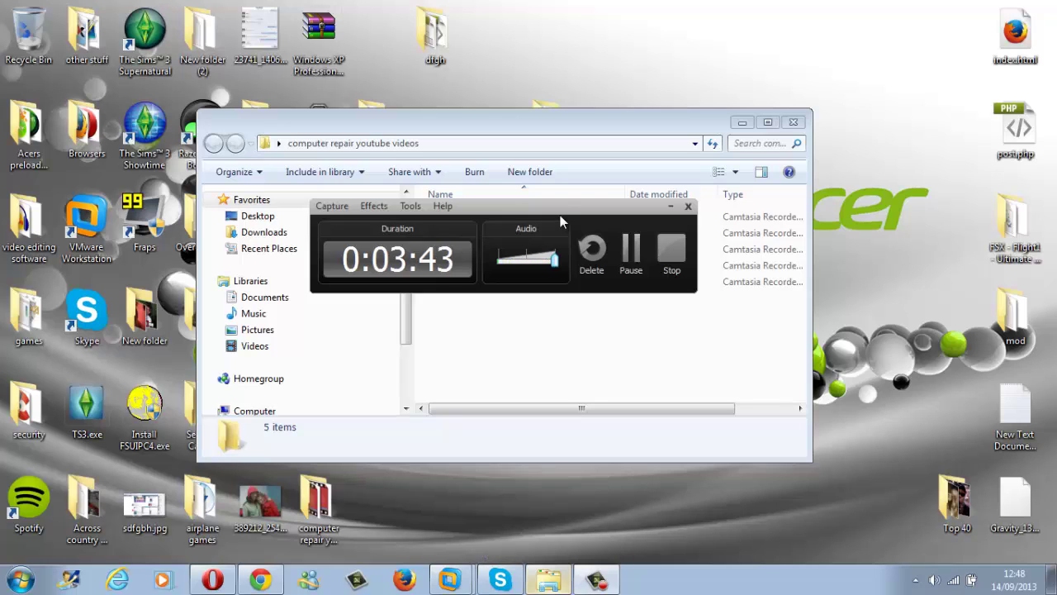
left_click_drag(560, 215, 563, 208)
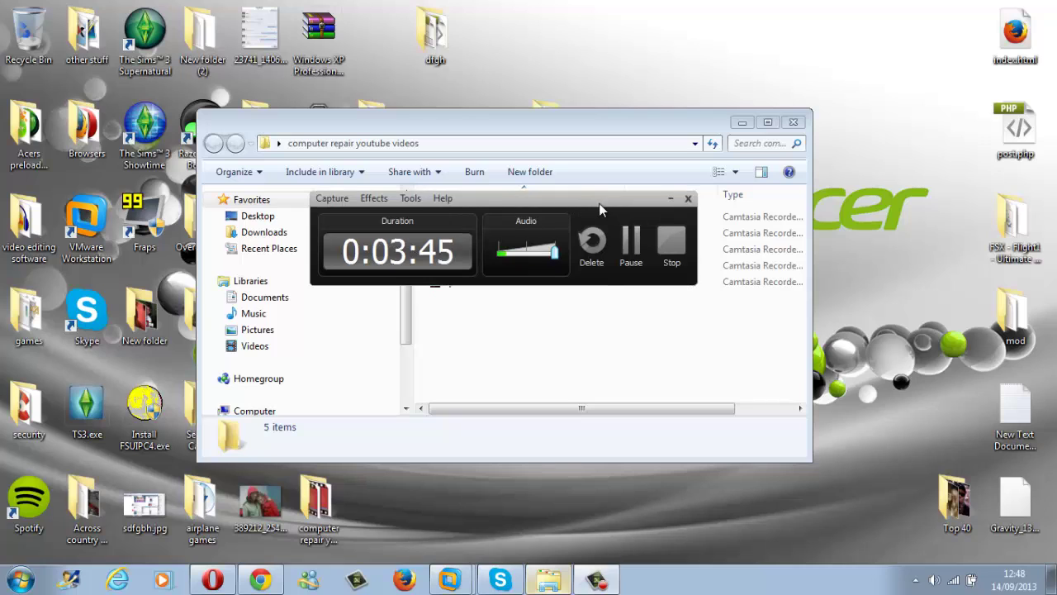